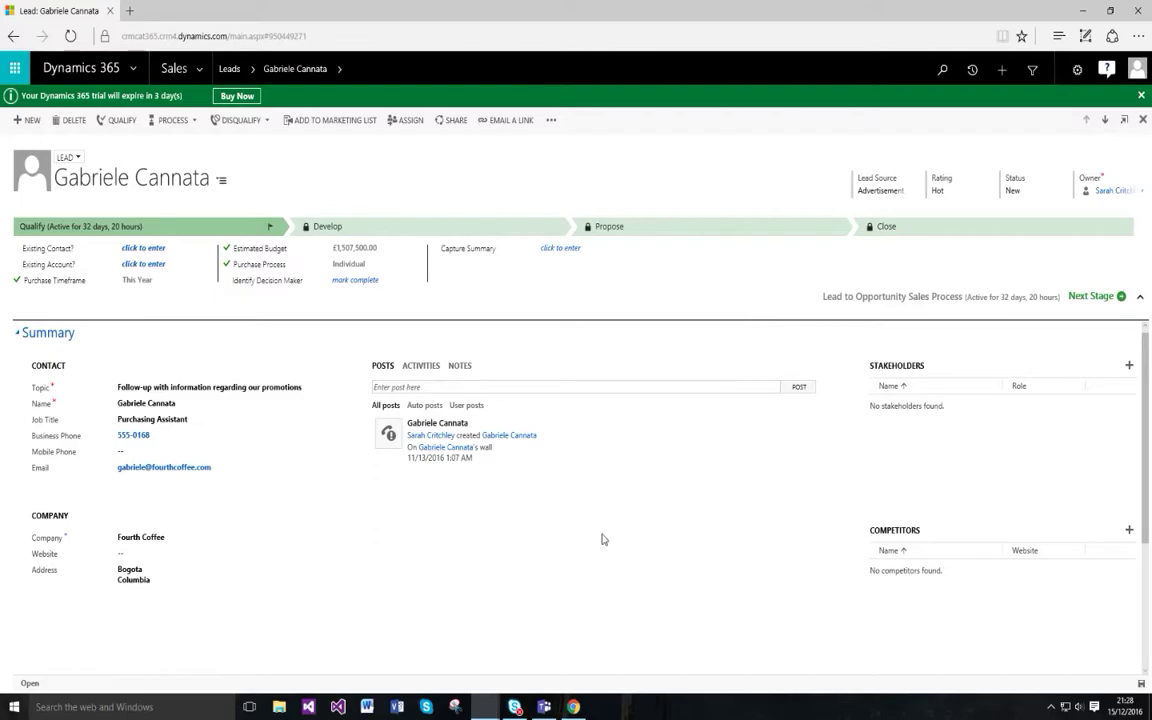
# Step: In the Advanced Find window, look for Lead To Opportunity Sales Process records and examine the fields available for querying
pyautogui.moveTo(485, 707)
pyautogui.click(515, 590)
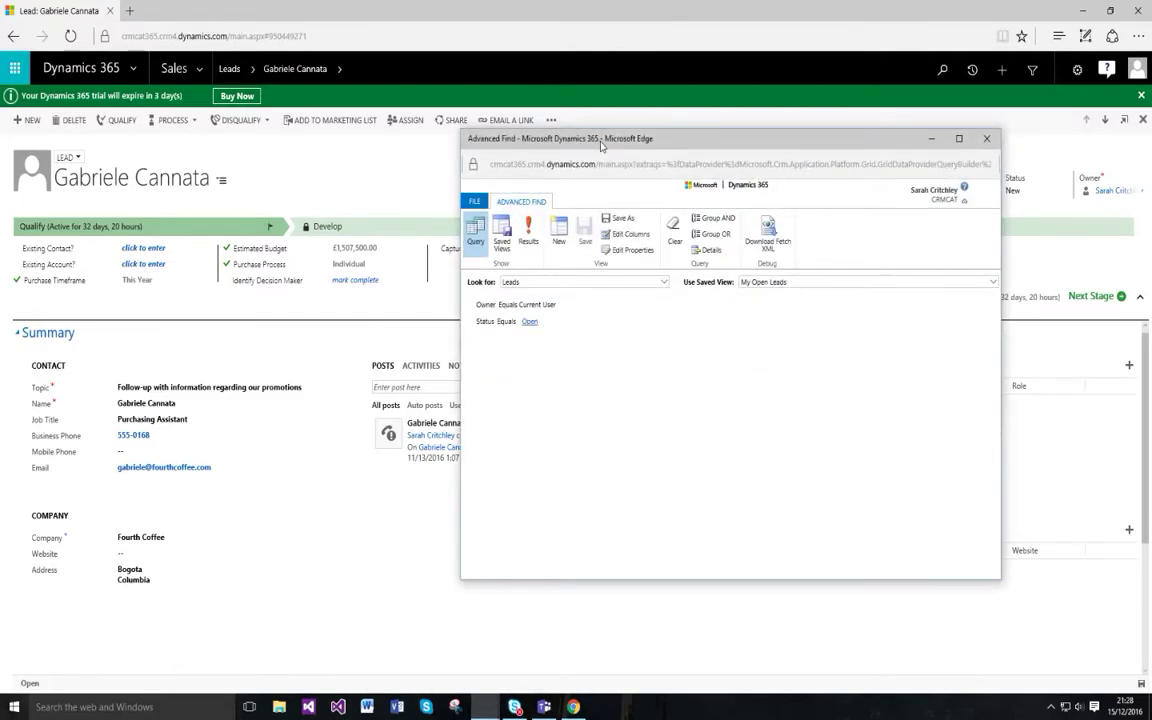
pyautogui.moveTo(585, 148); pyautogui.dragTo(364, 162)
pyautogui.click(308, 298)
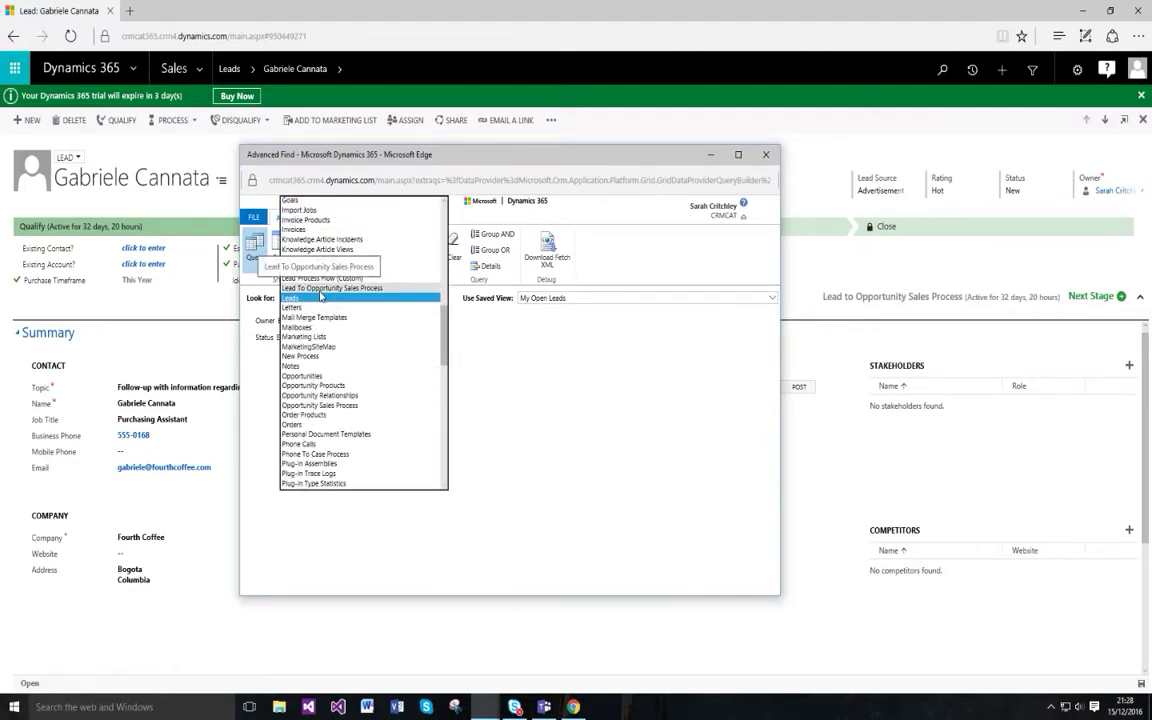
pyautogui.click(320, 288)
pyautogui.click(327, 321)
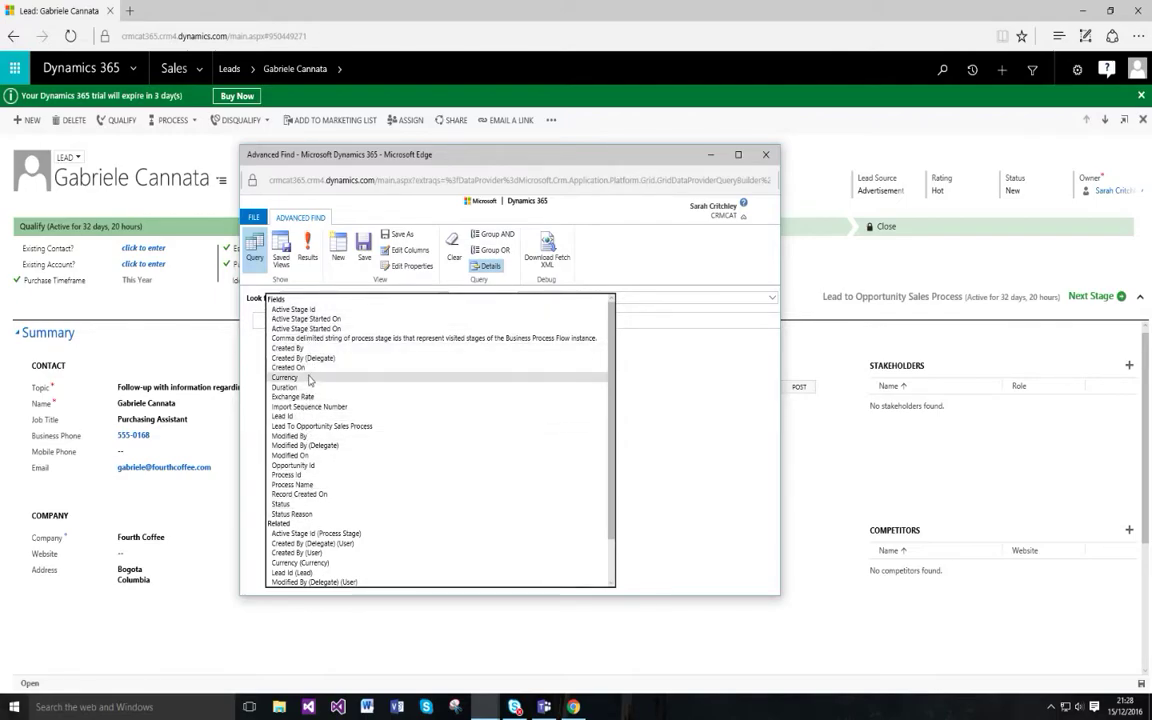
pyautogui.click(671, 371)
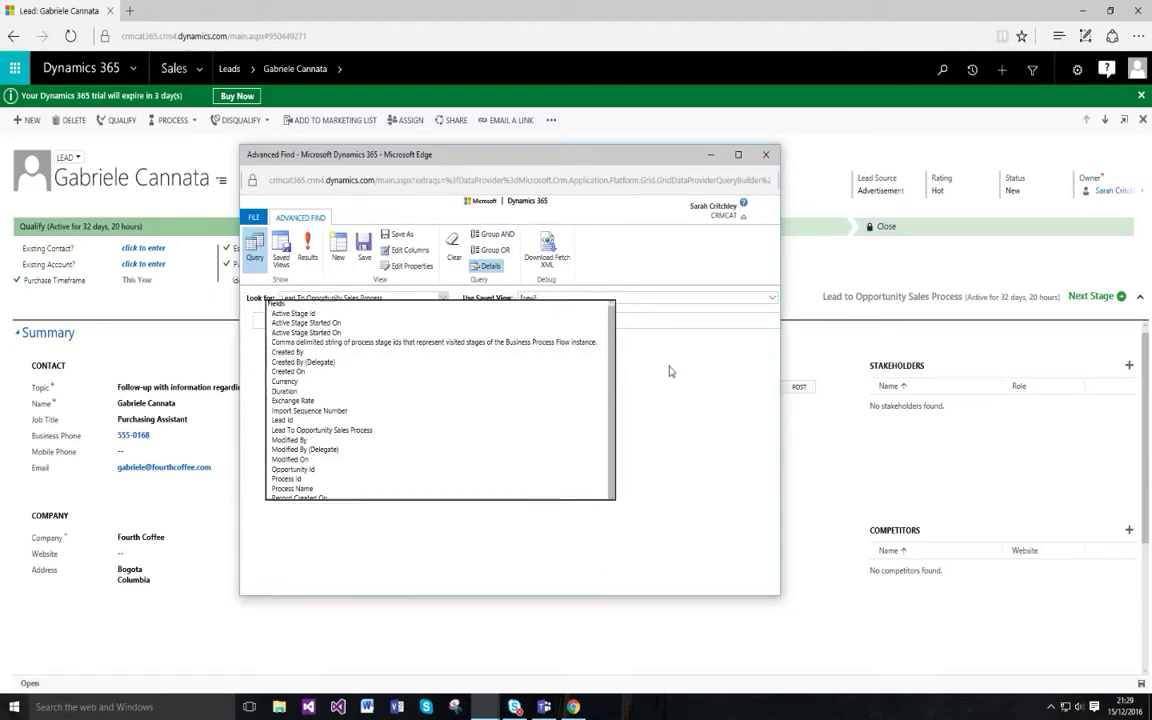
# Step: Switch the query to Lead Process Flow (Custom), examine its available fields, and close Advanced Find
pyautogui.click(330, 298)
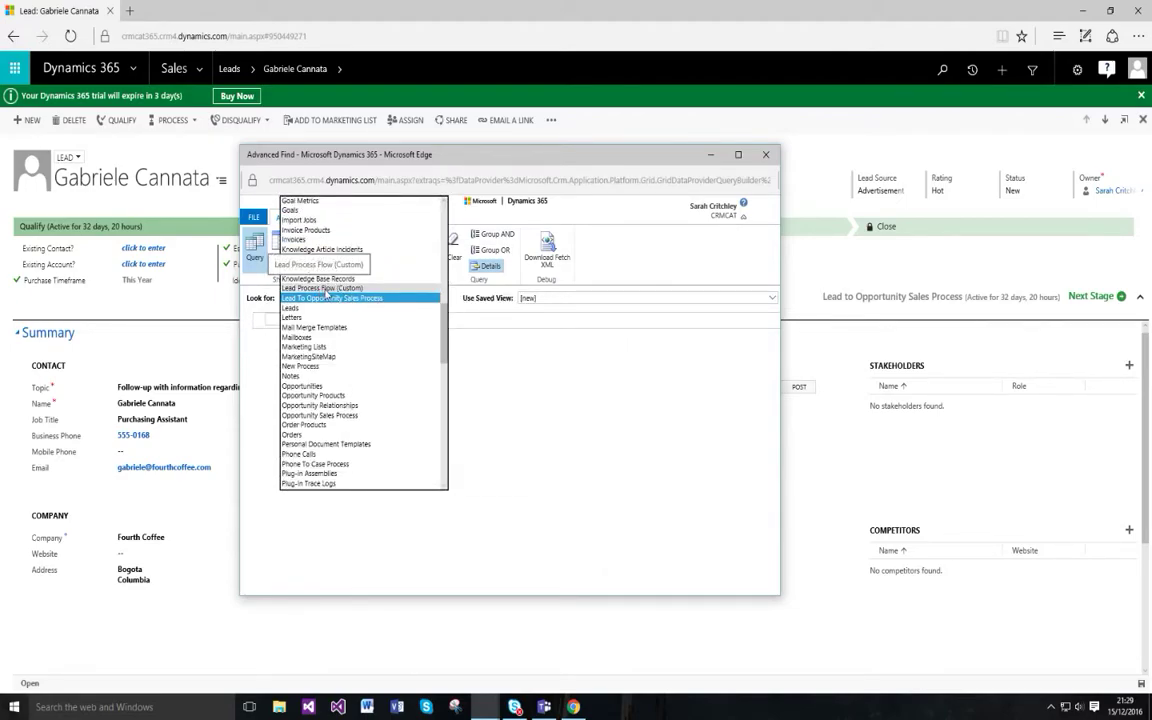
pyautogui.click(321, 288)
pyautogui.click(295, 321)
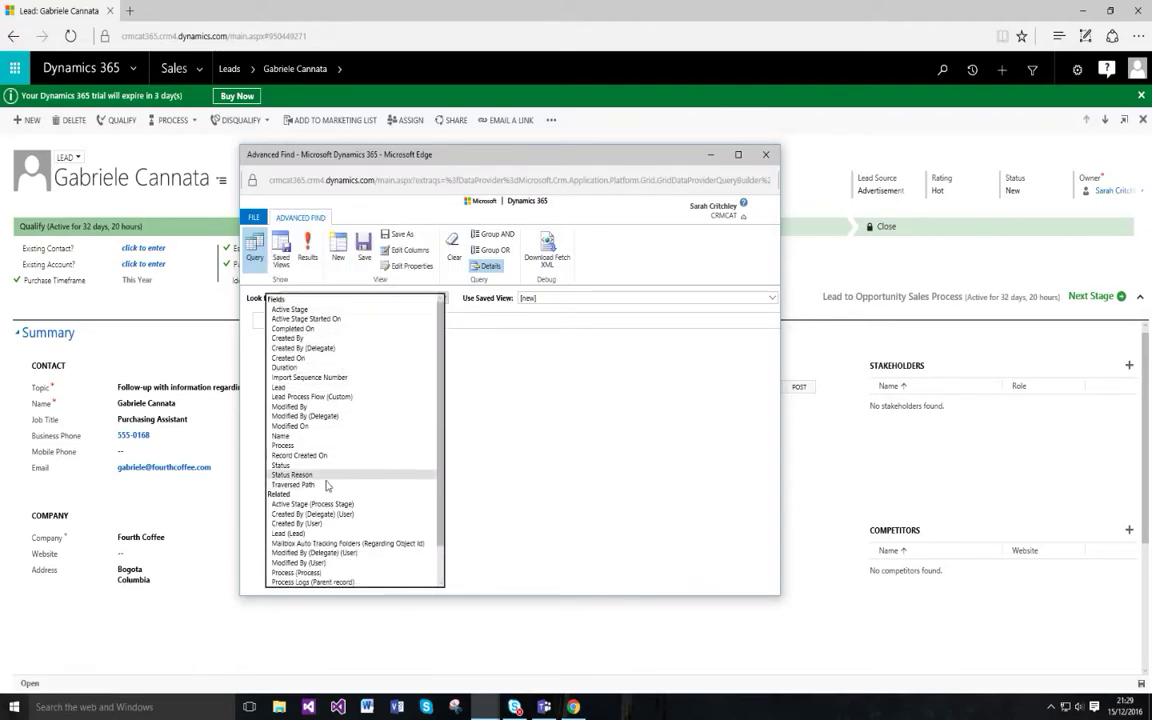
pyautogui.click(563, 372)
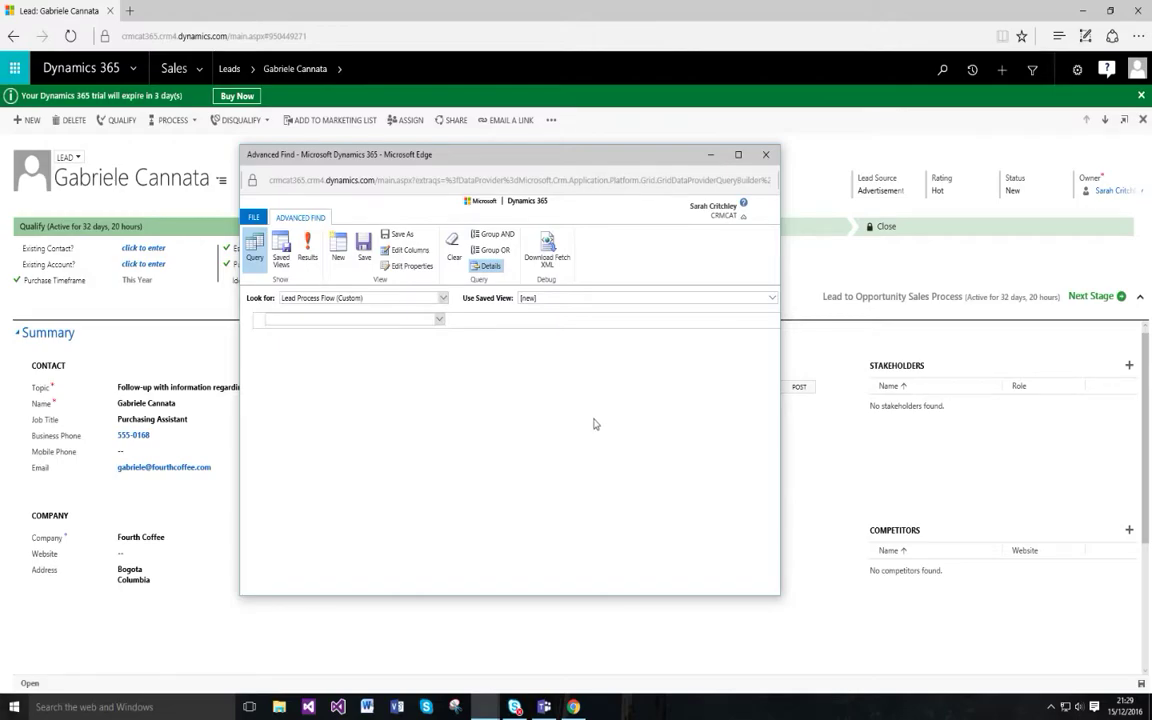
pyautogui.click(769, 154)
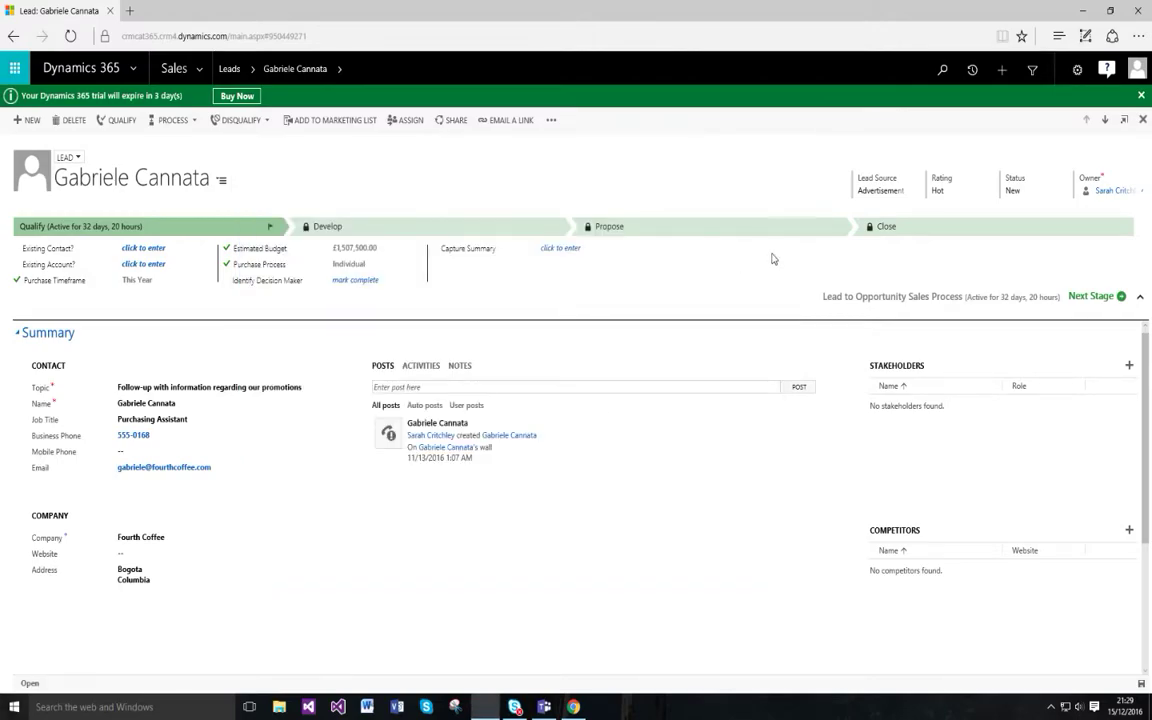
# Step: Open the default solution from the Customization settings, widen its window, and list its Processes
pyautogui.click(200, 82)
pyautogui.click(385, 110)
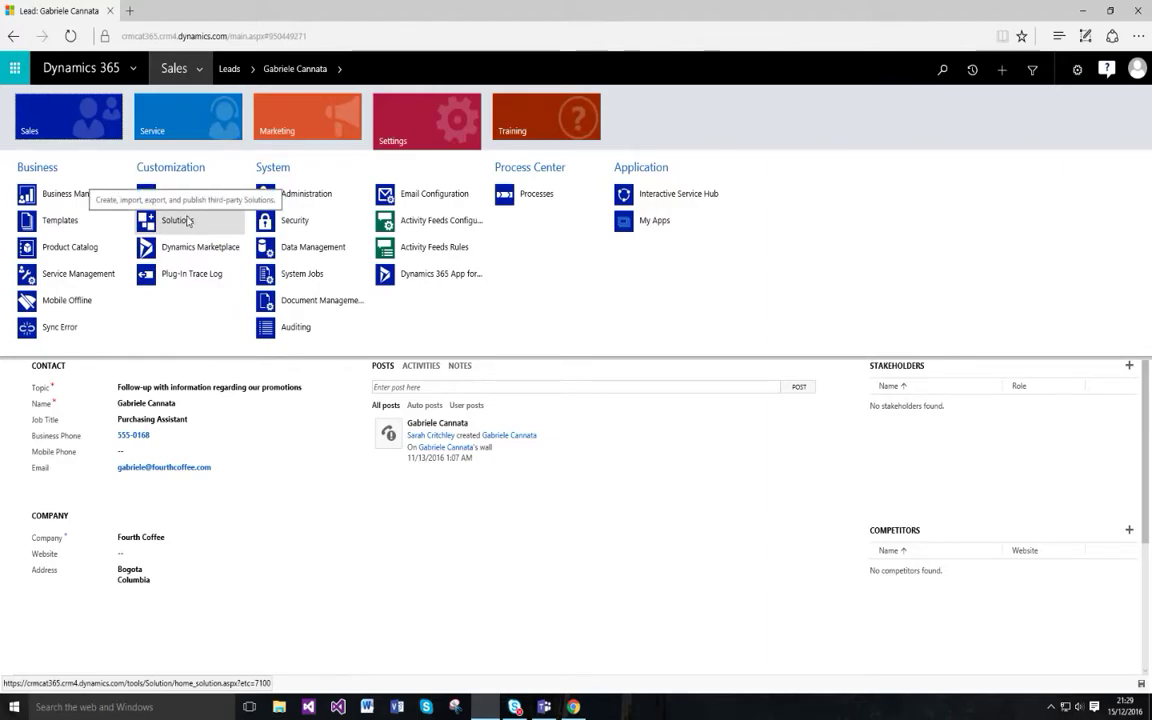
pyautogui.click(185, 195)
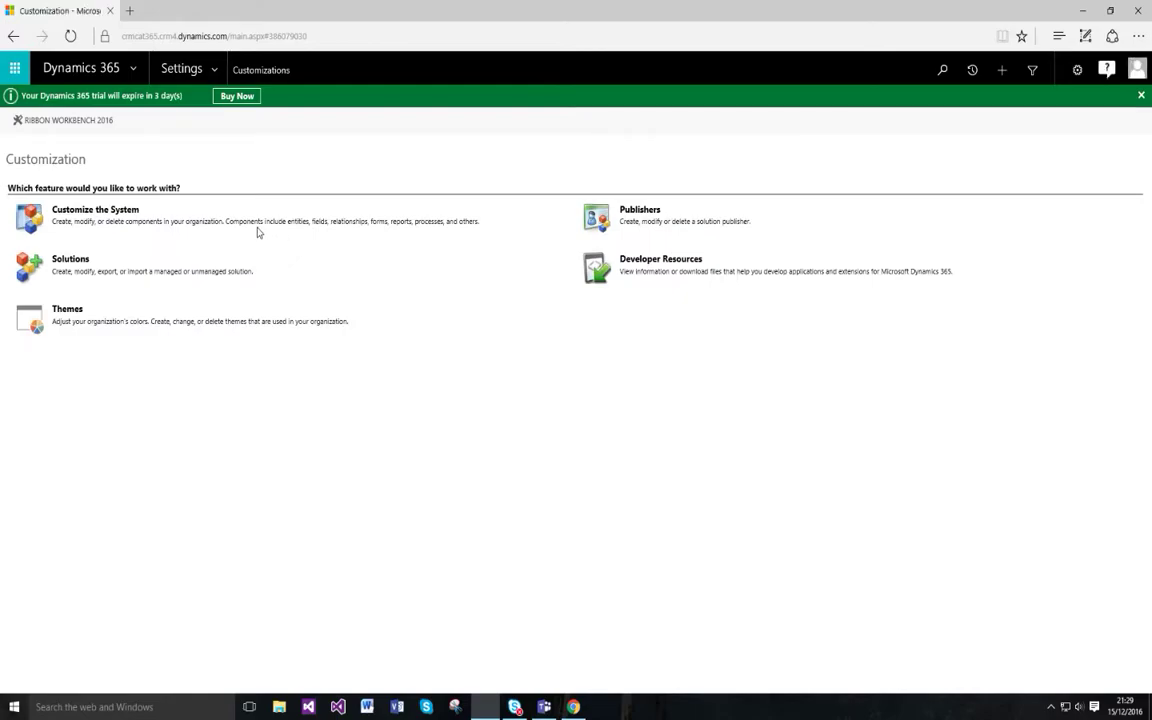
pyautogui.click(128, 233)
pyautogui.moveTo(580, 181); pyautogui.dragTo(243, 120)
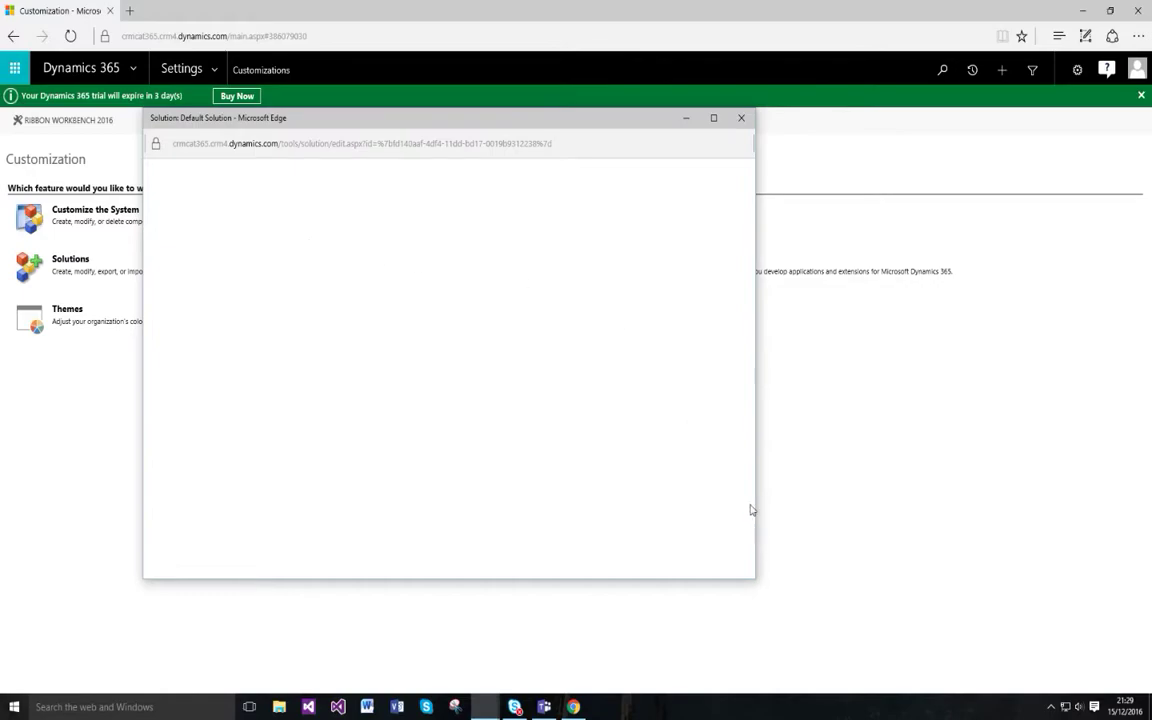
pyautogui.moveTo(755, 492); pyautogui.dragTo(891, 490)
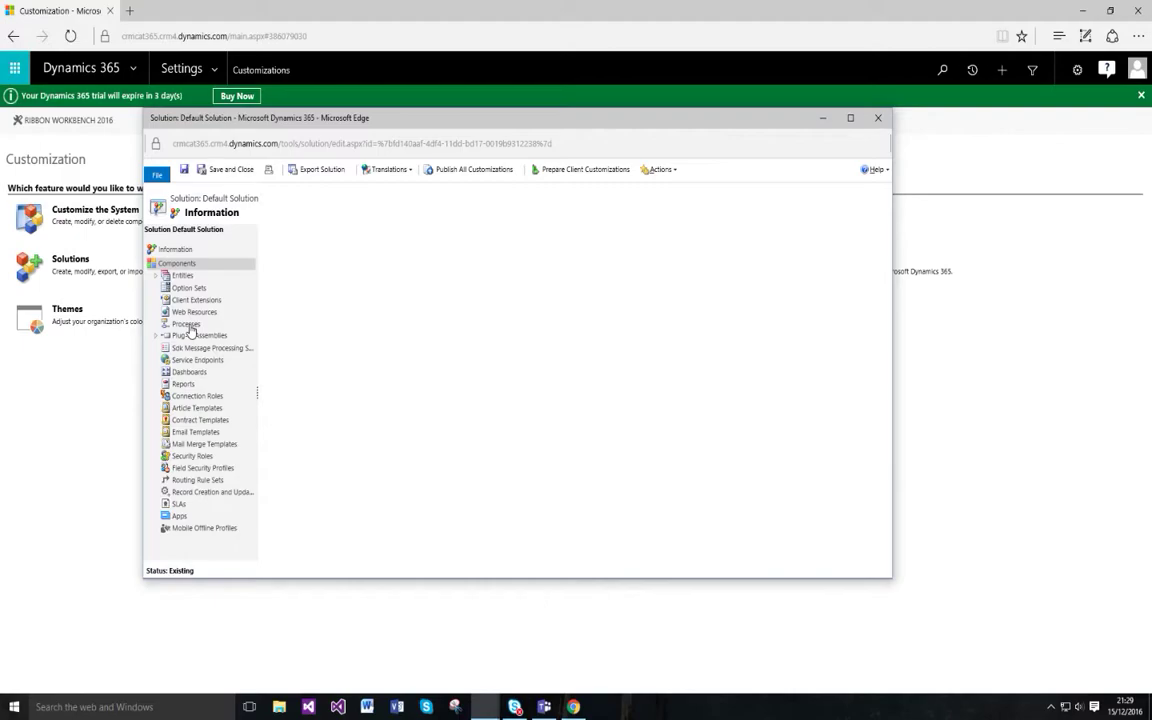
pyautogui.click(187, 324)
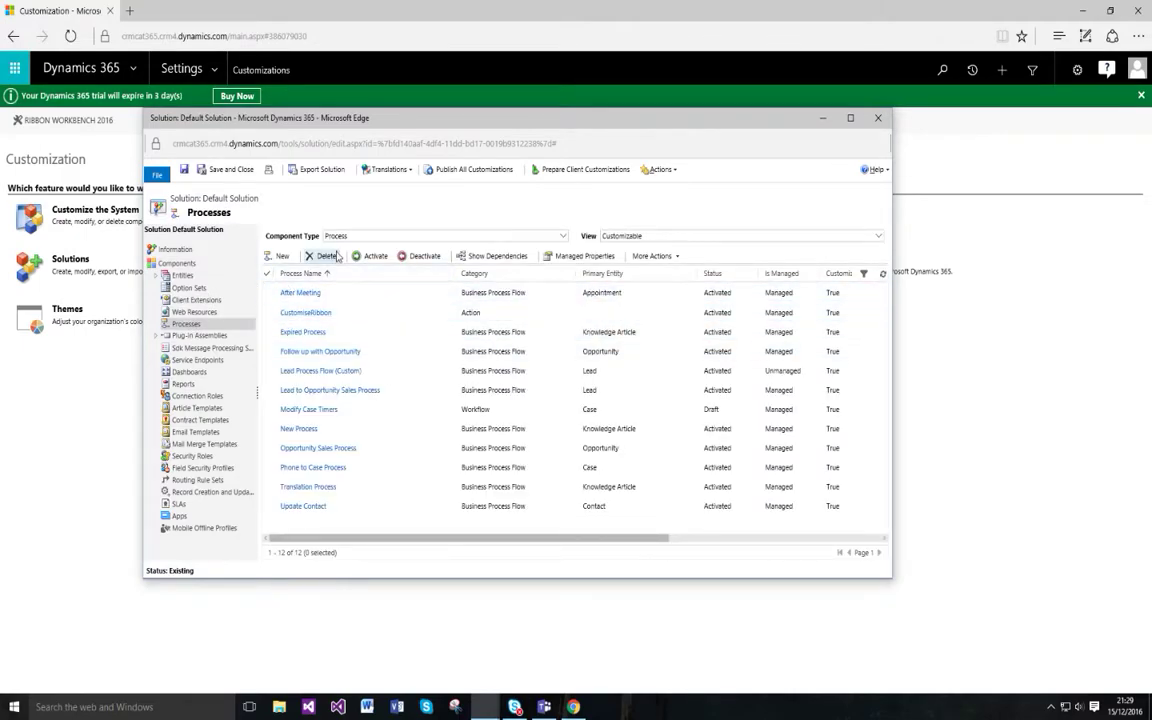
pyautogui.click(285, 257)
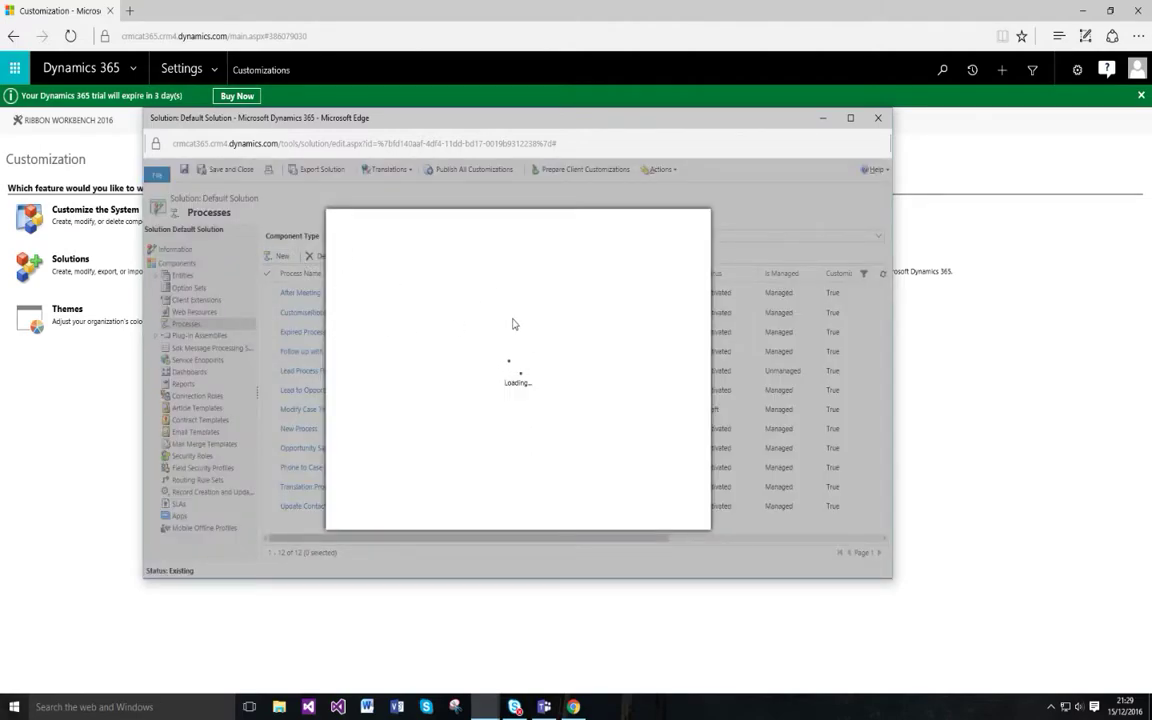
pyautogui.click(464, 271)
pyautogui.write('CRMCAT')
pyautogui.click(456, 290)
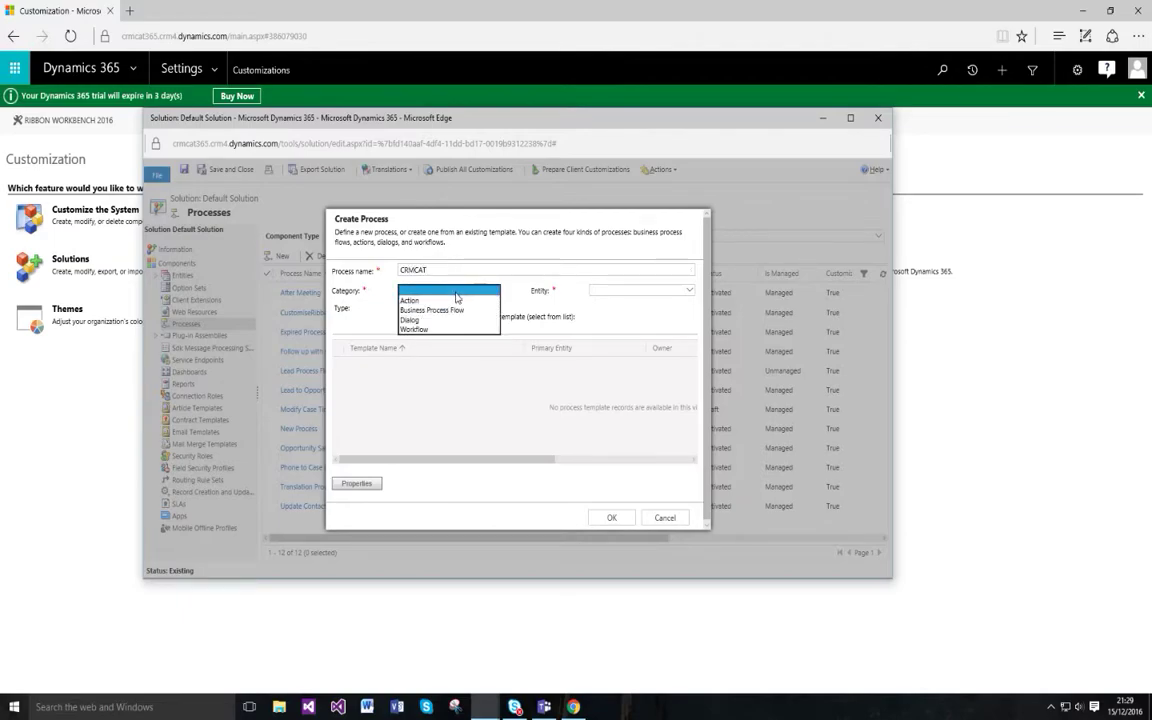
pyautogui.click(432, 310)
pyautogui.click(620, 290)
pyautogui.click(519, 339)
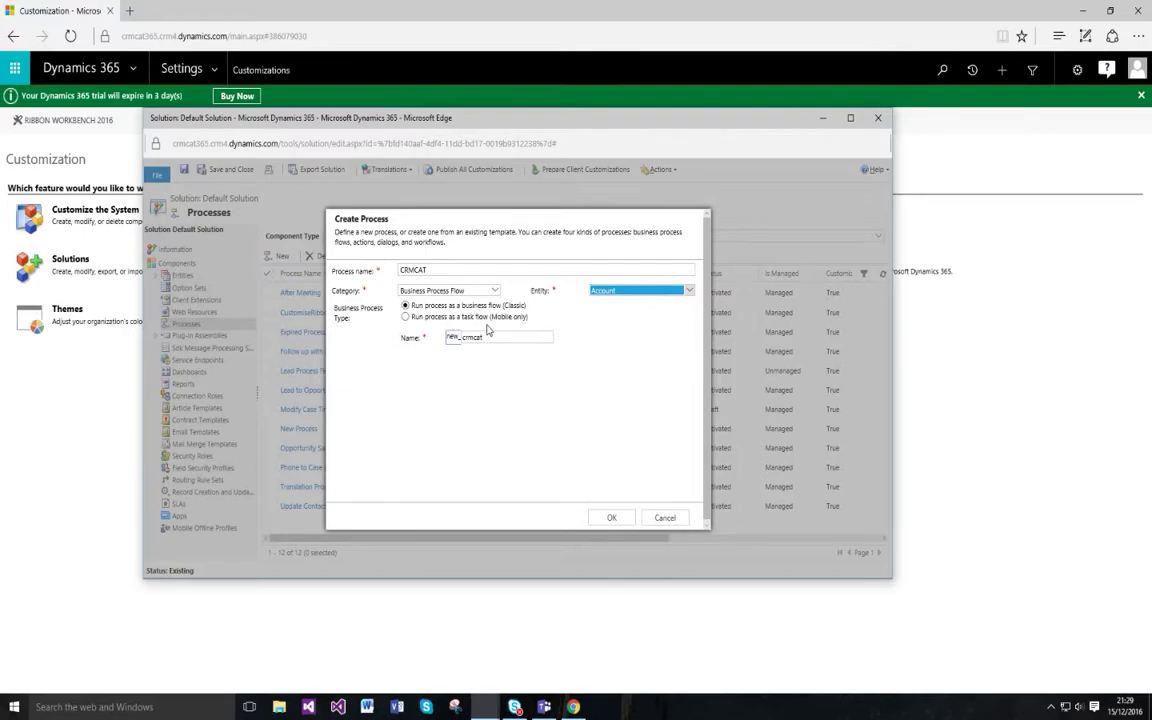
pyautogui.click(431, 340)
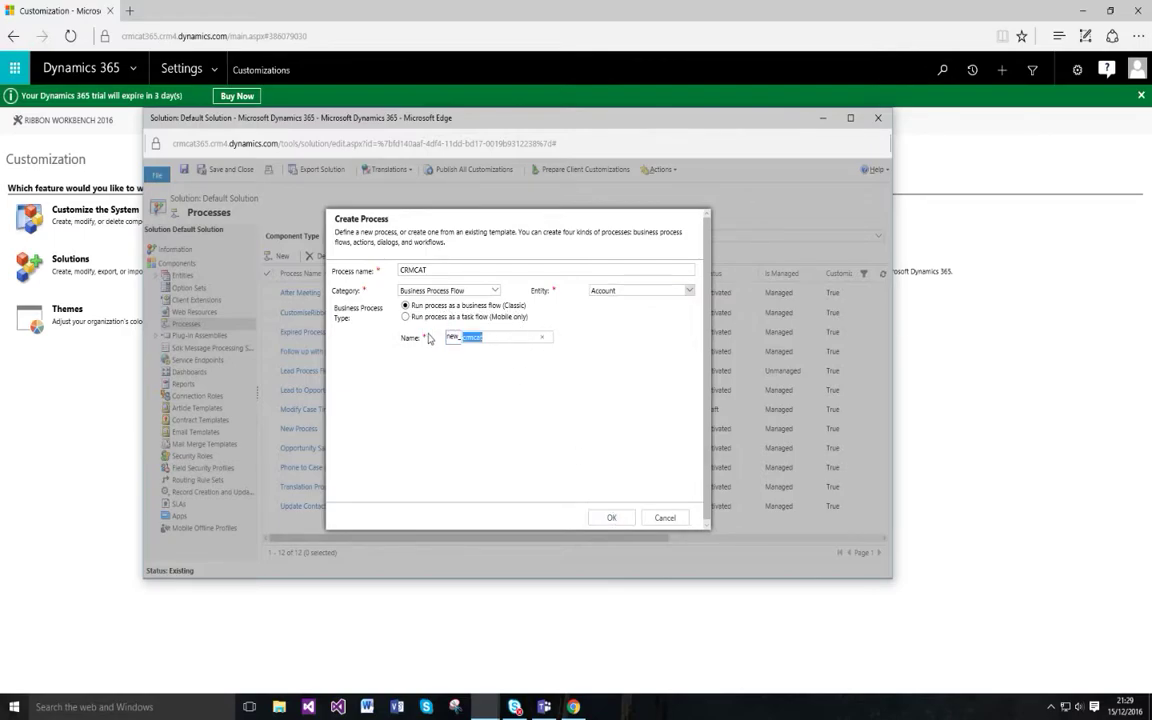
pyautogui.click(474, 342)
pyautogui.doubleClick(474, 342)
pyautogui.click(495, 306)
pyautogui.click(665, 520)
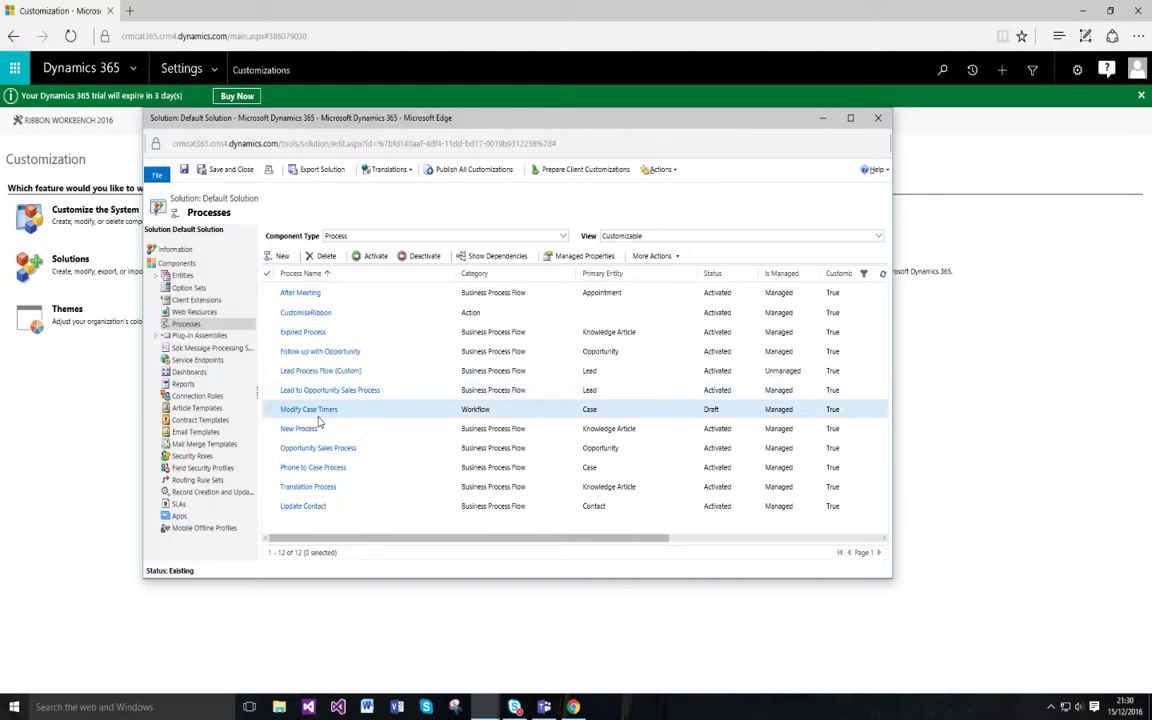
# Step: Open the Lead Process Flow (Custom) business process flow in the process designer, and return to the Customization page
pyautogui.click(350, 371)
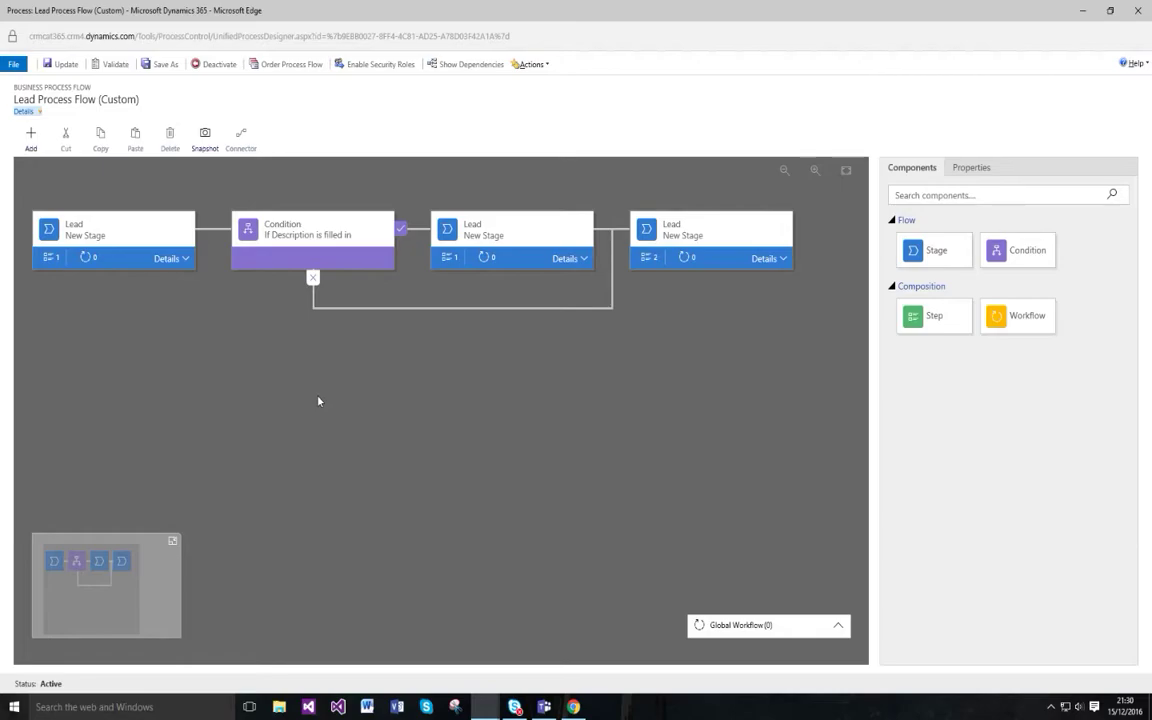
pyautogui.click(1087, 10)
pyautogui.click(64, 366)
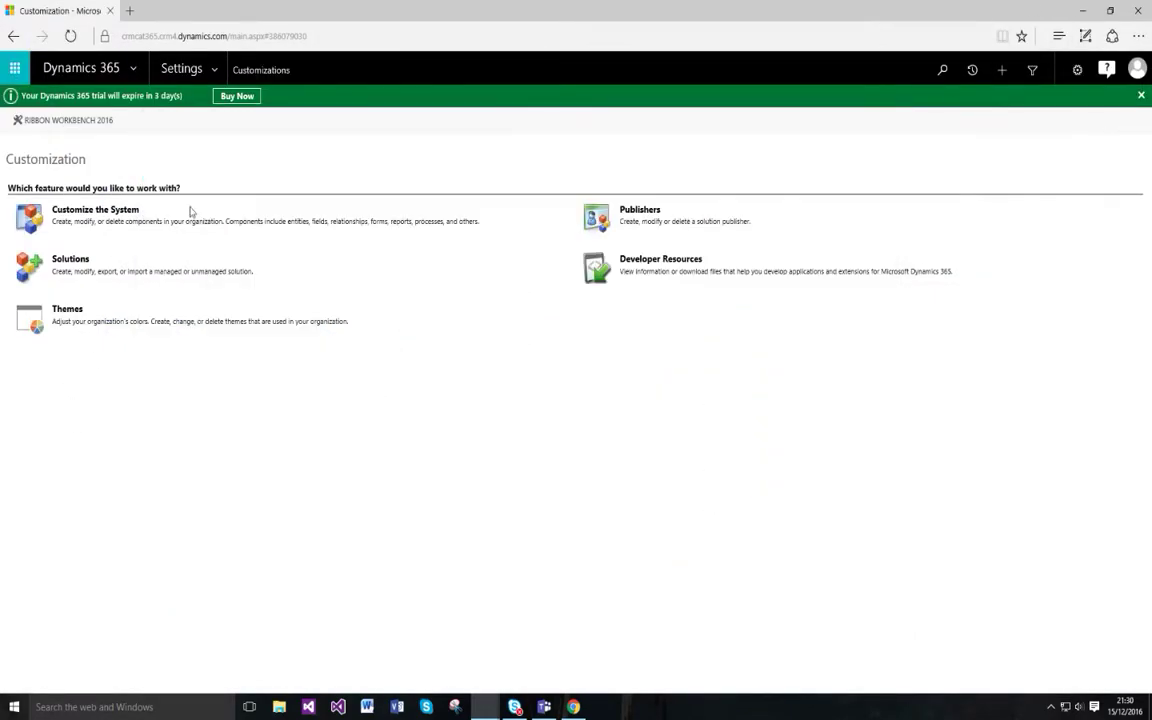
# Step: Open the Fourth Coffee lead from the Sales area's leads and examine its process options
pyautogui.click(210, 78)
pyautogui.click(90, 130)
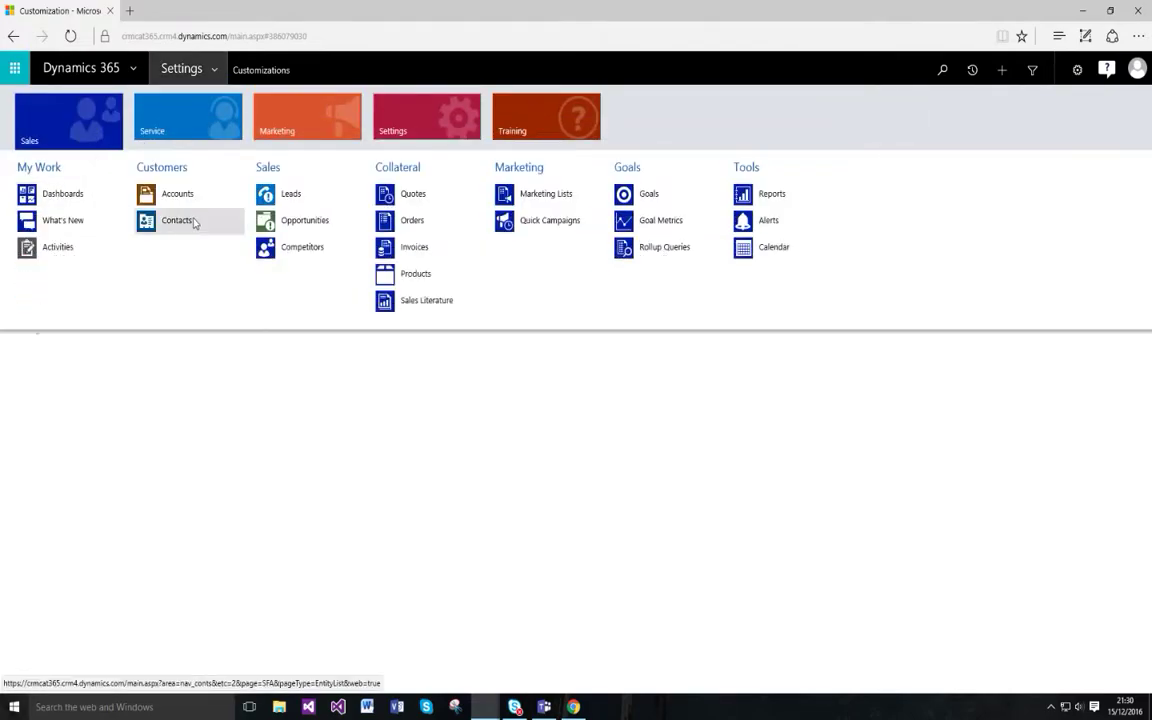
pyautogui.click(305, 196)
pyautogui.click(60, 214)
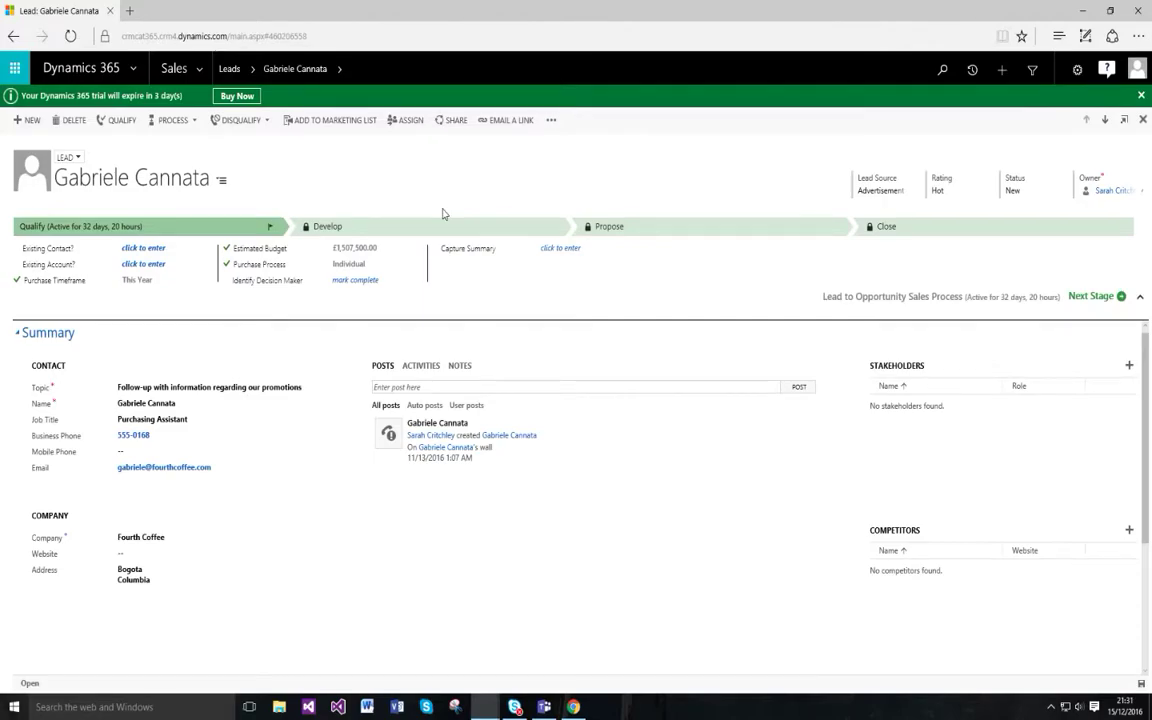
pyautogui.click(193, 124)
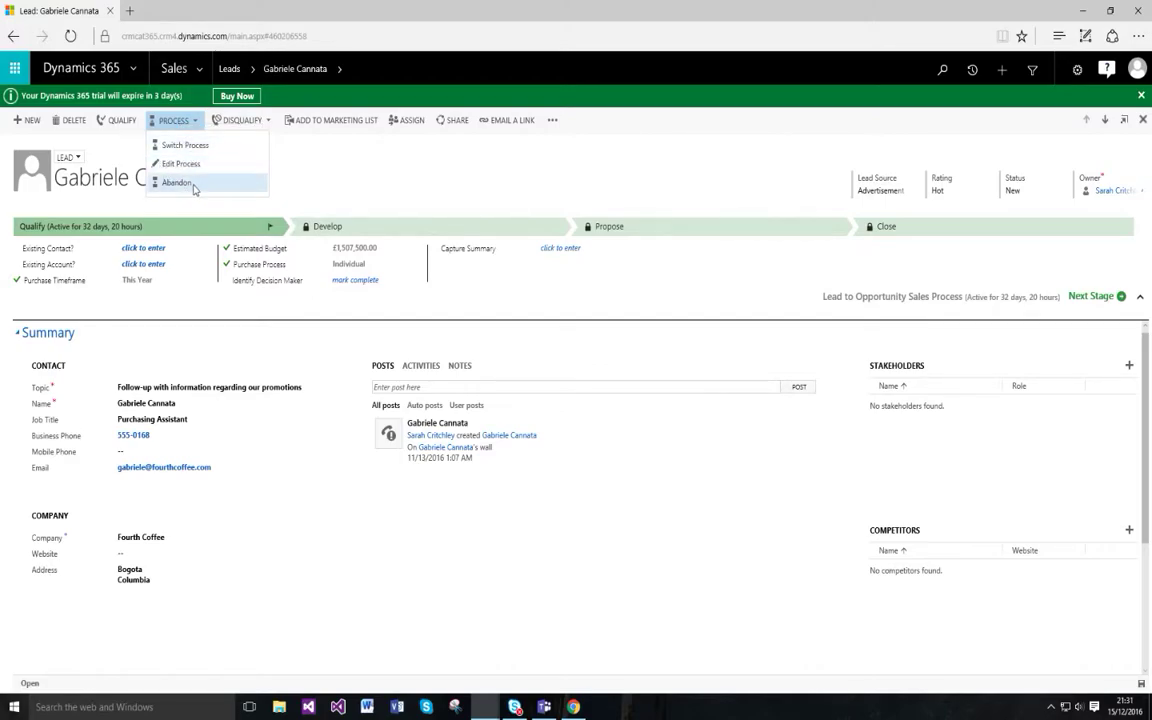
pyautogui.click(363, 186)
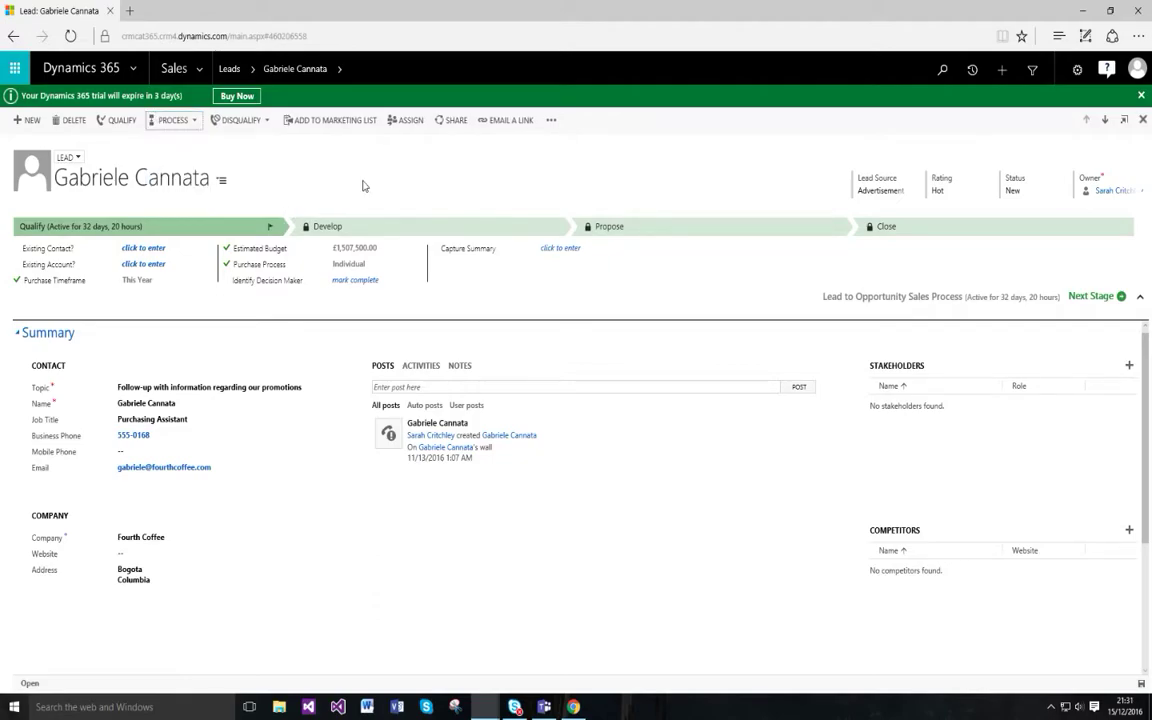
# Step: In the Lead Process Flow (Custom) designer, add a workflow to the Lead stage directly after the condition and set its trigger to Stage Entry
pyautogui.click(486, 708)
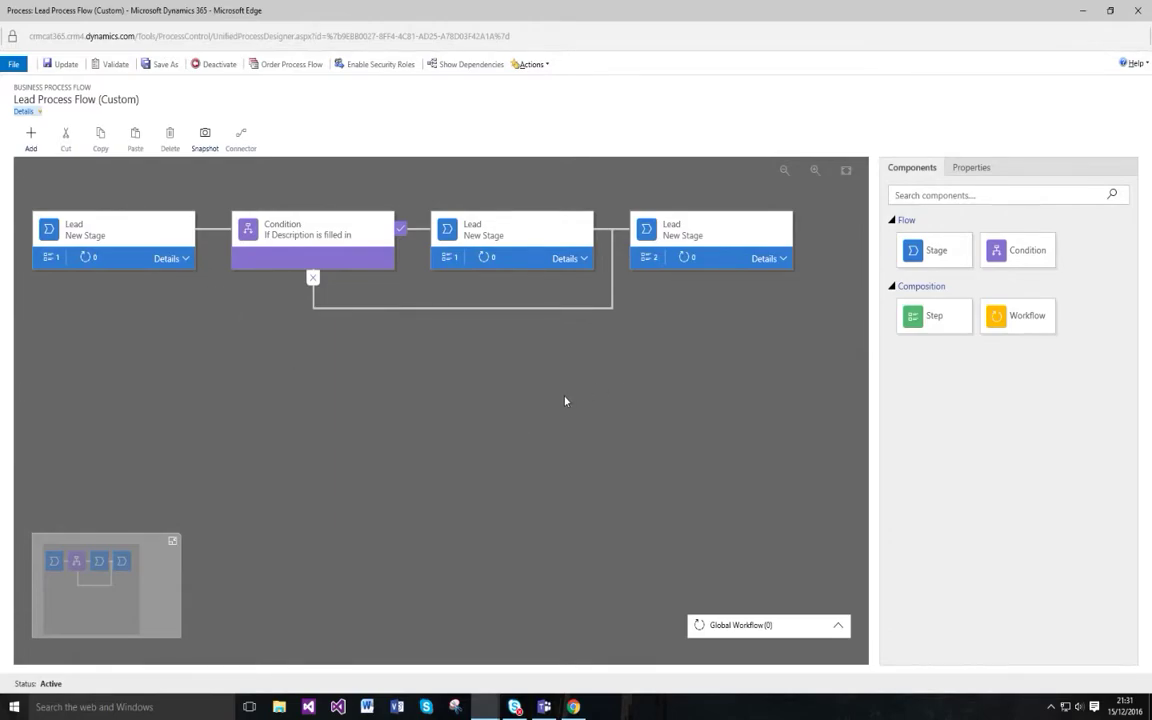
pyautogui.moveTo(1022, 320); pyautogui.dragTo(480, 262)
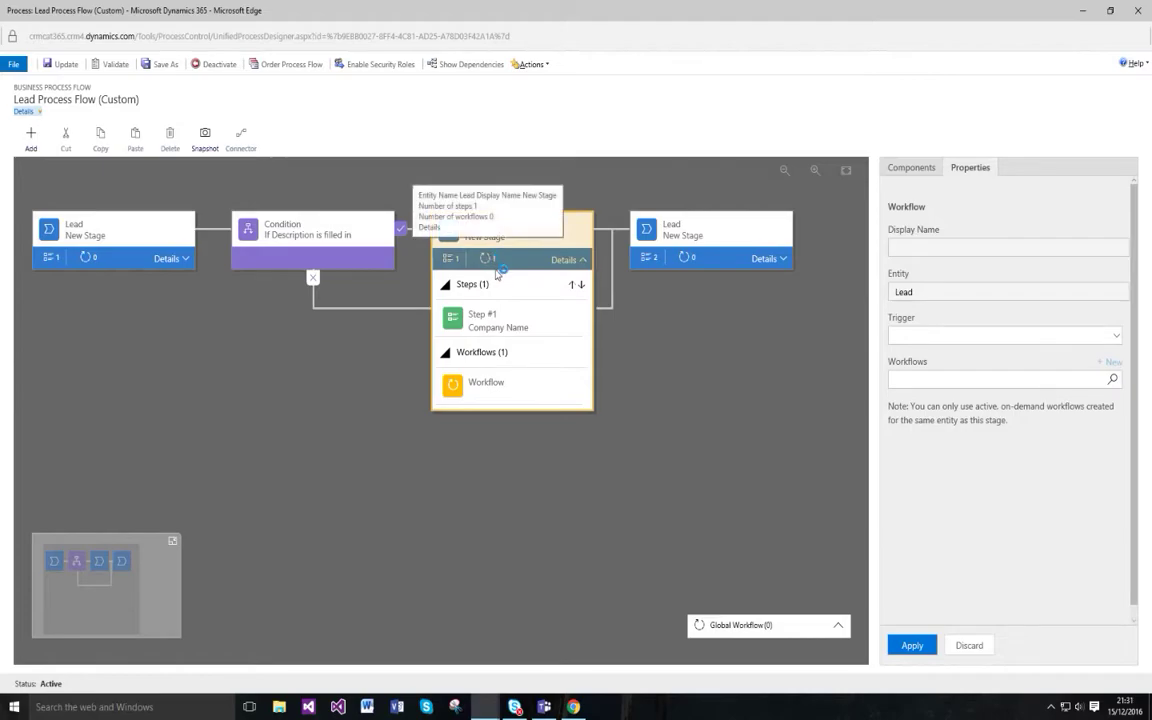
pyautogui.click(504, 397)
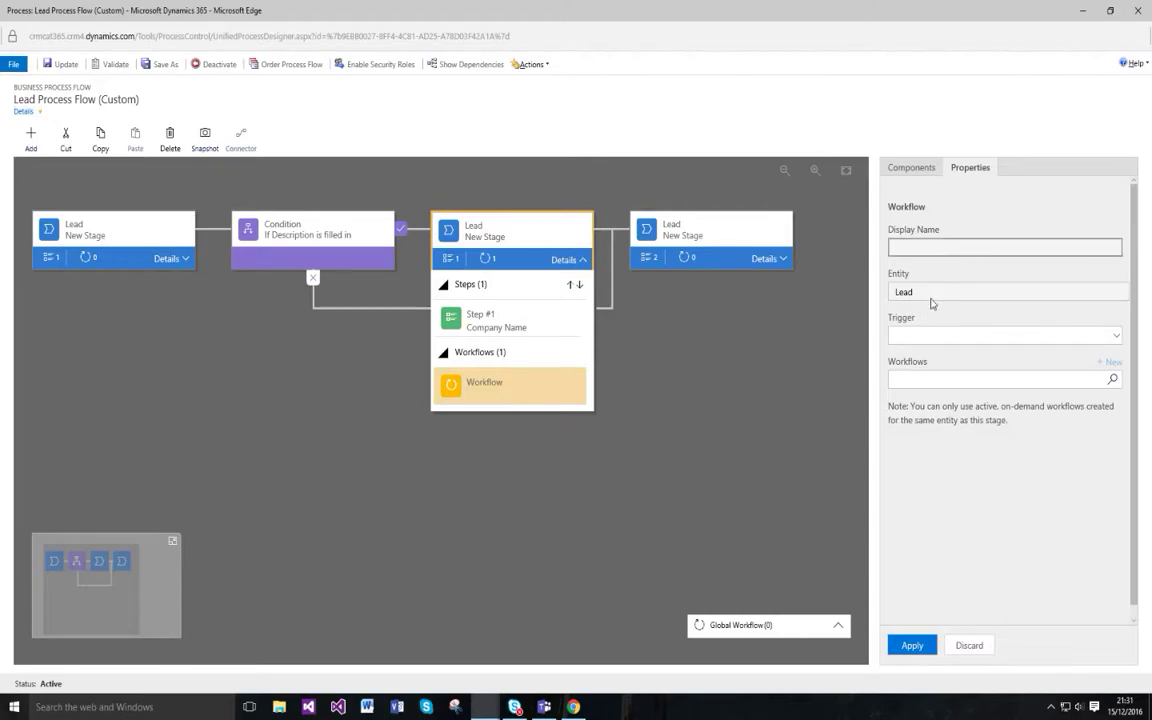
pyautogui.click(941, 340)
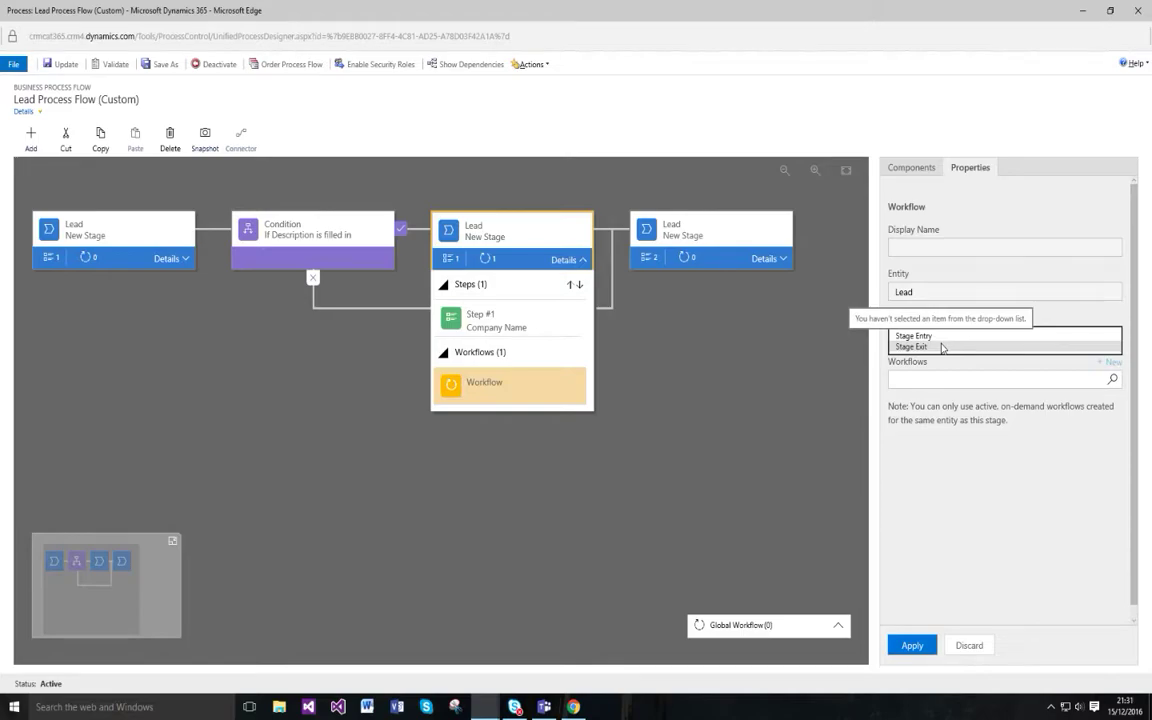
pyautogui.click(967, 450)
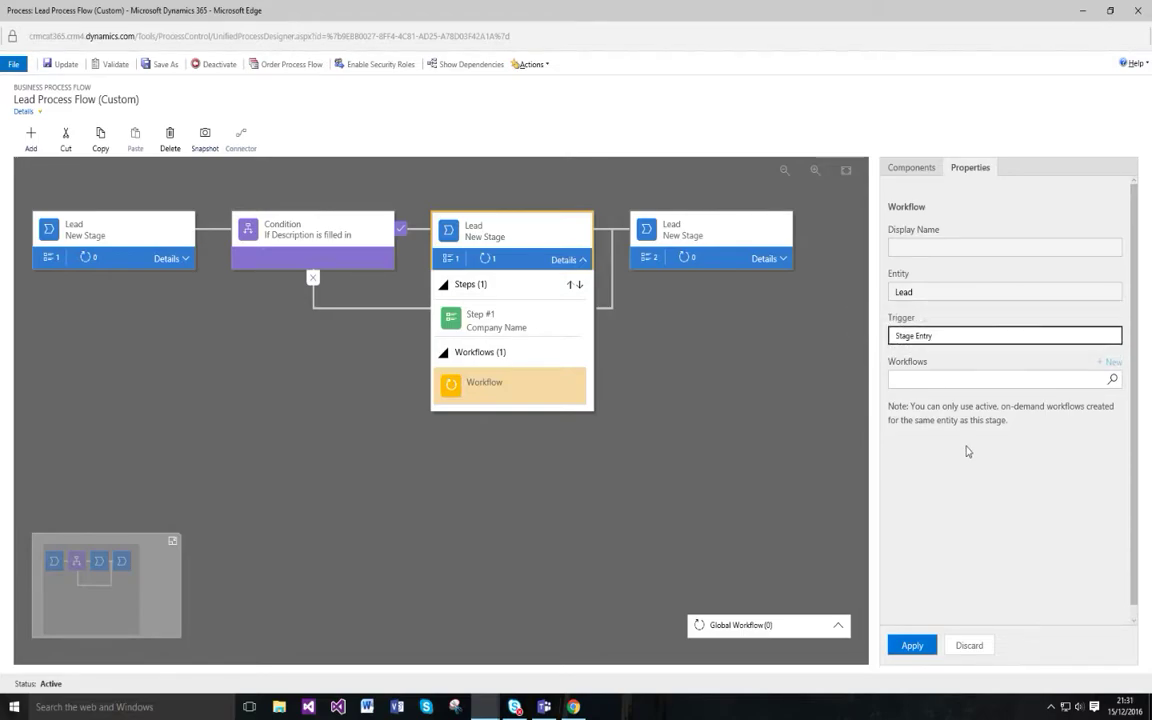
pyautogui.click(932, 336)
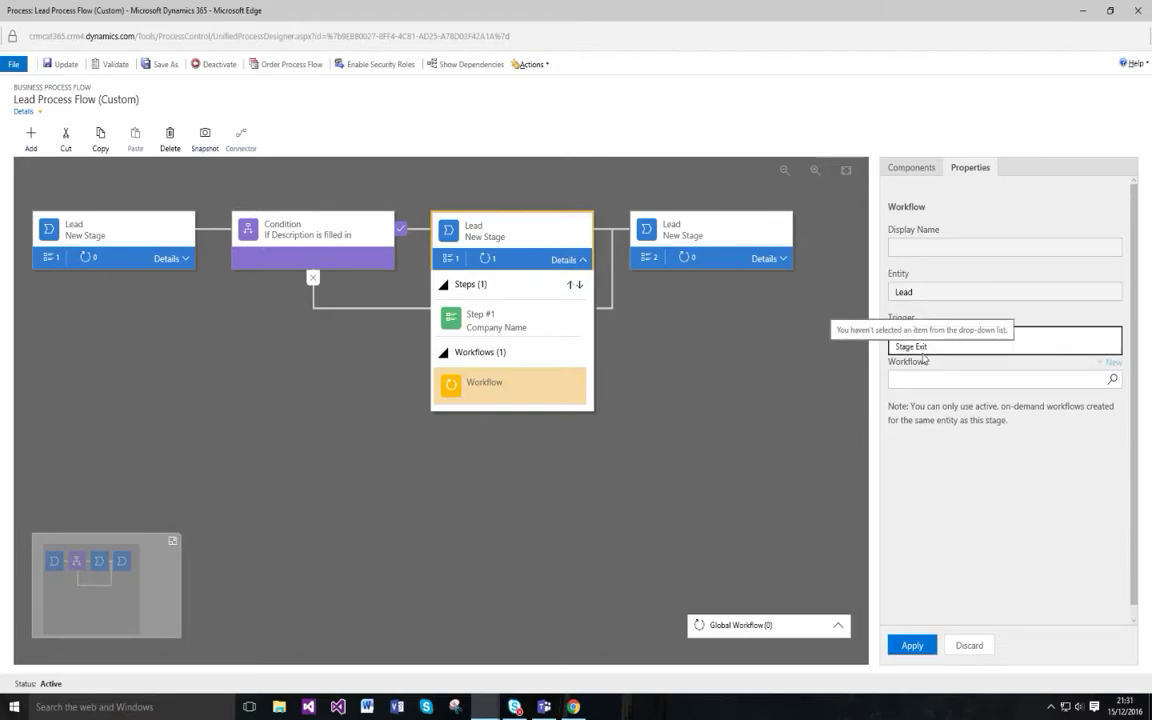